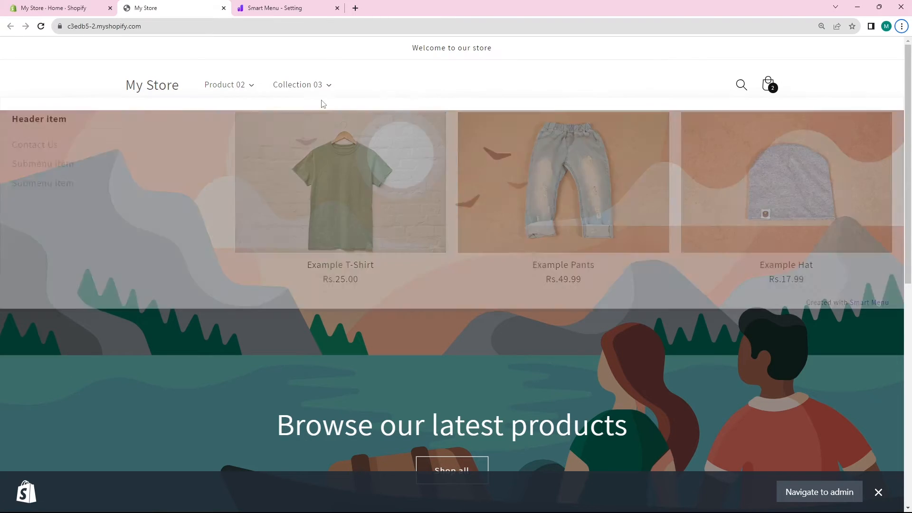
{"action": "mouse_move", "coordinate": [307, 96]}
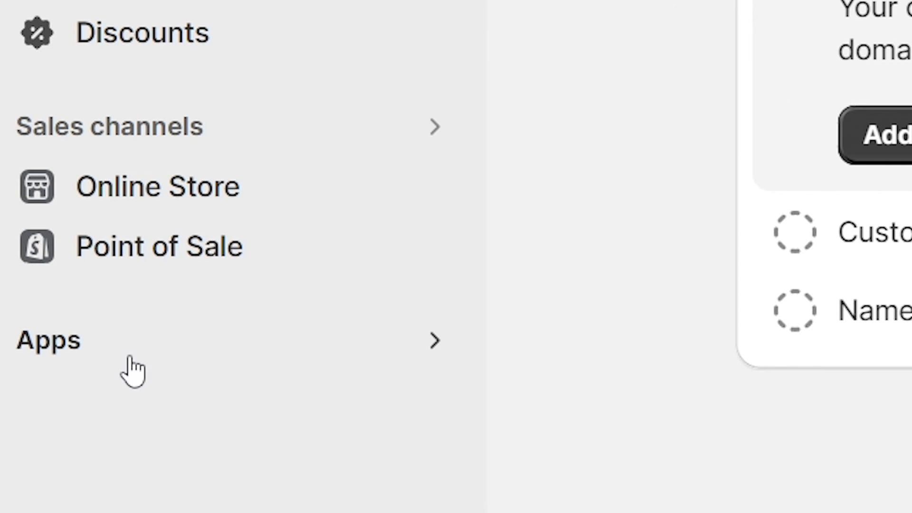
Step: Search the Shopify App Store for "Smart Menu - Mega Menu"
{"action": "left_click", "coordinate": [90, 358]}
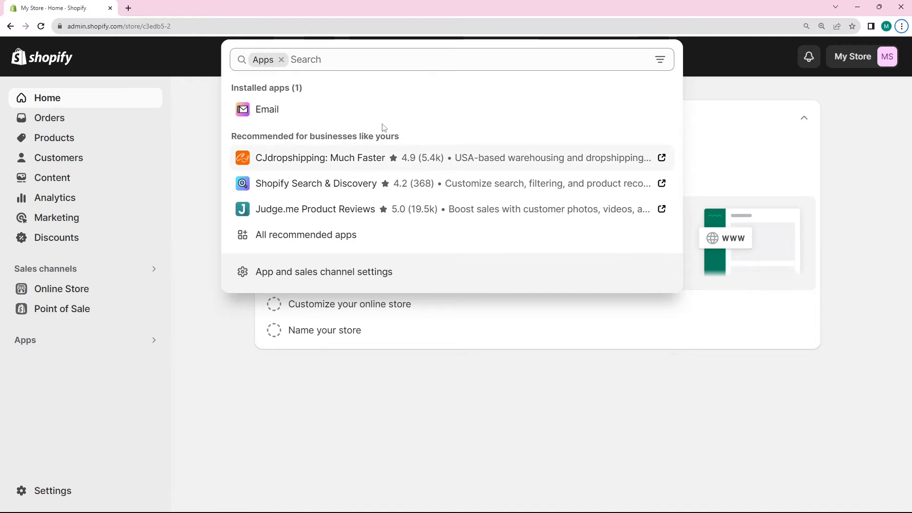
{"action": "left_click", "coordinate": [321, 59]}
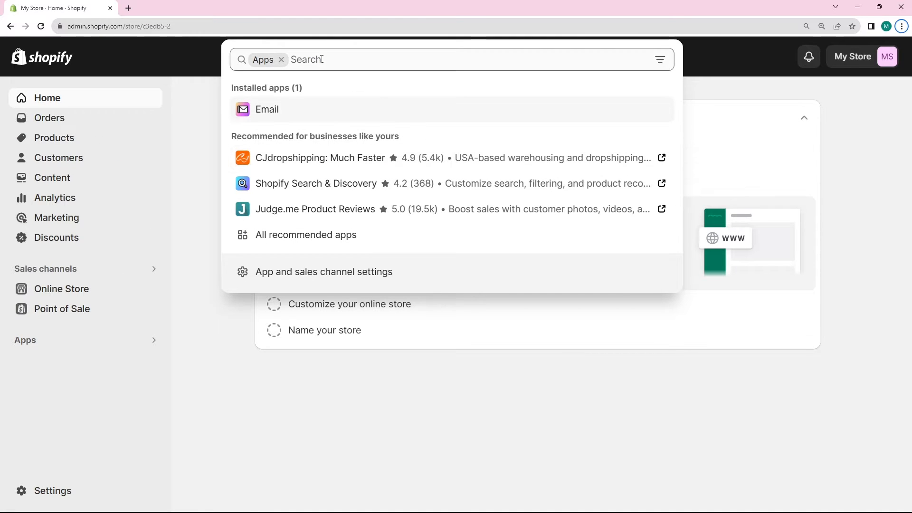
{"action": "left_click", "coordinate": [314, 60]}
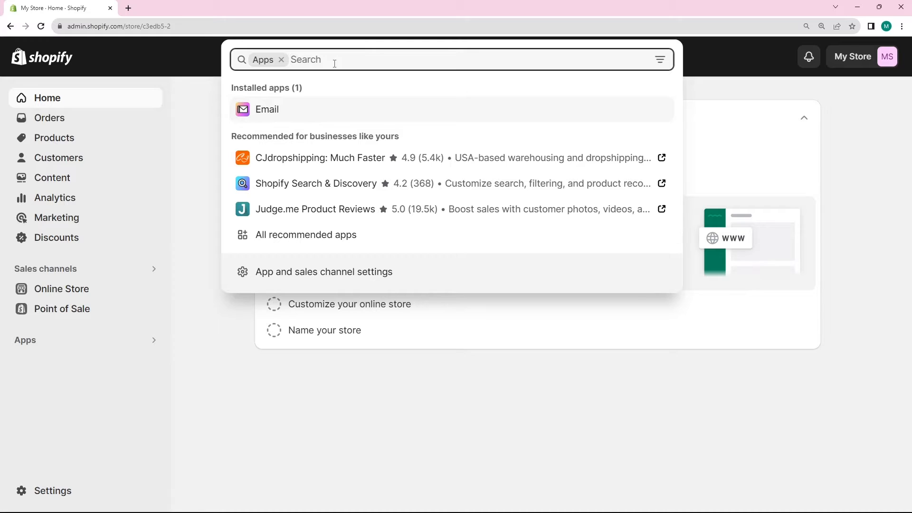
{"action": "type", "text": "Smart Men"}
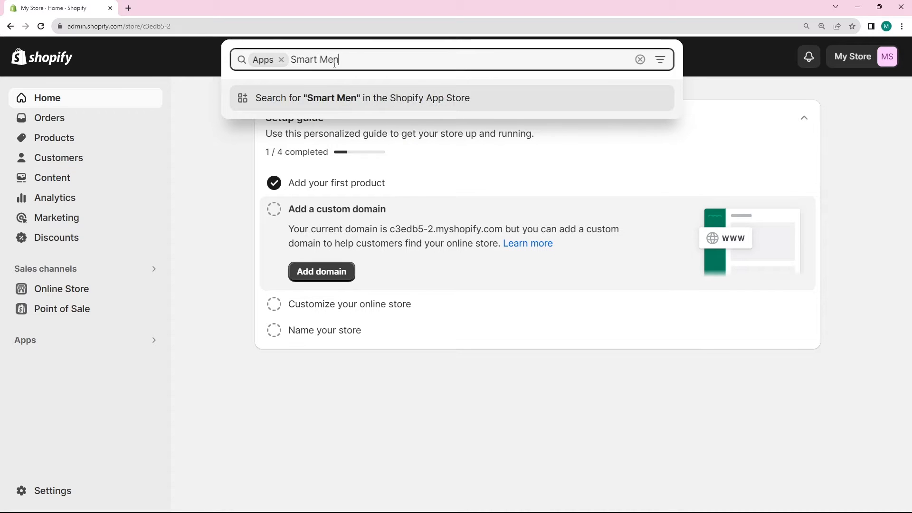
{"action": "type", "text": "u - M"}
{"action": "key", "text": "BackSpace"}
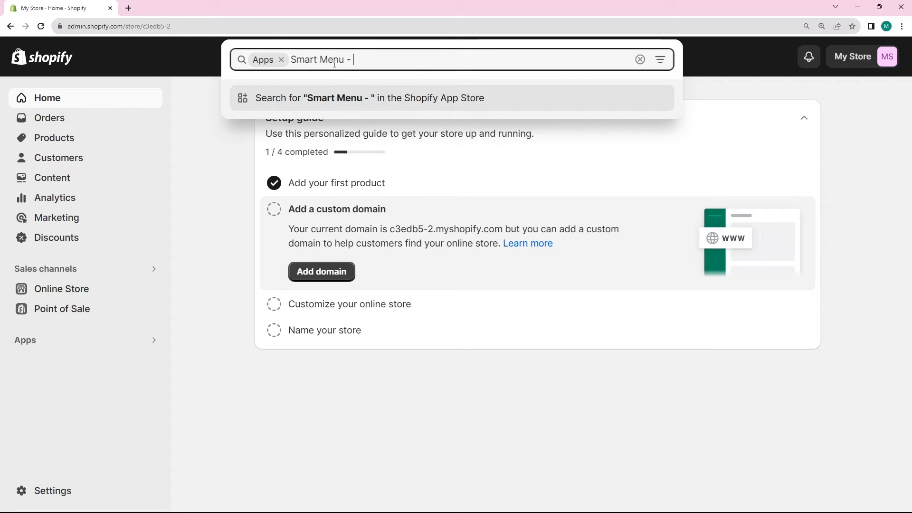
{"action": "type", "text": "Mega Men"}
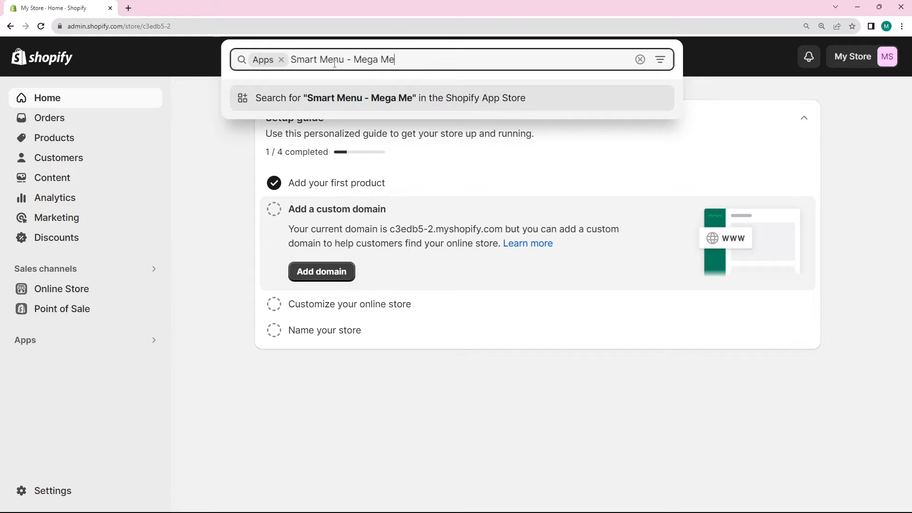
{"action": "type", "text": "u"}
{"action": "key", "text": "Return"}
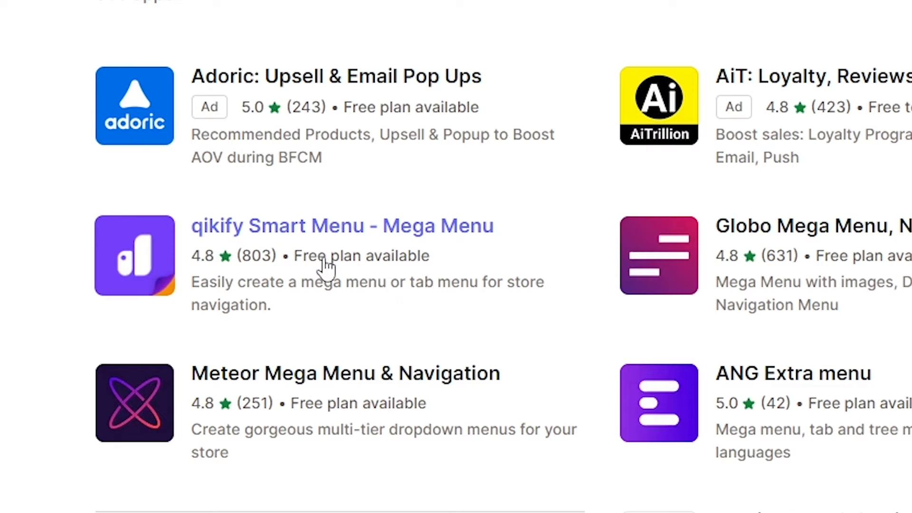
Step: Open the qikify Smart Menu - Mega Menu listing, review its privacy details and install the app on the store
{"action": "left_click", "coordinate": [270, 227]}
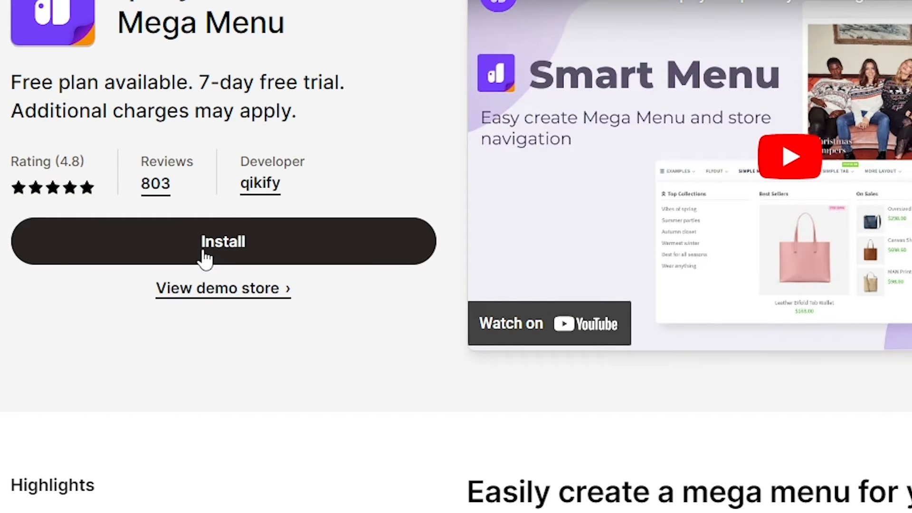
{"action": "left_click", "coordinate": [204, 247]}
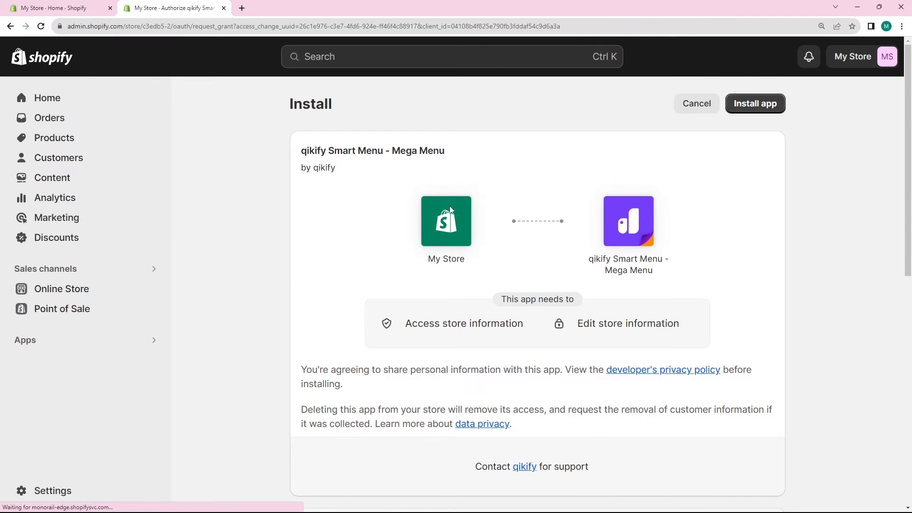
{"action": "scroll", "coordinate": [444, 212], "scroll_direction": "down", "scroll_amount": 8}
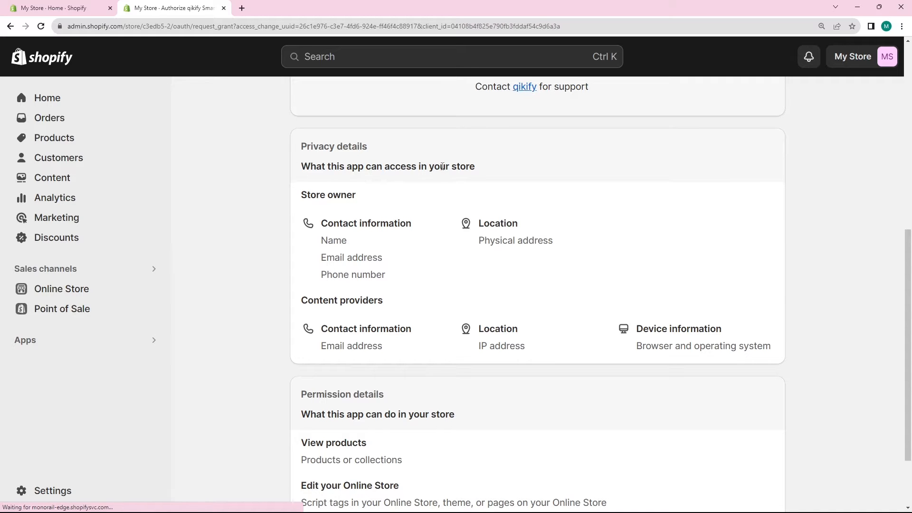
{"action": "left_click_drag", "start_coordinate": [484, 171], "coordinate": [298, 148]}
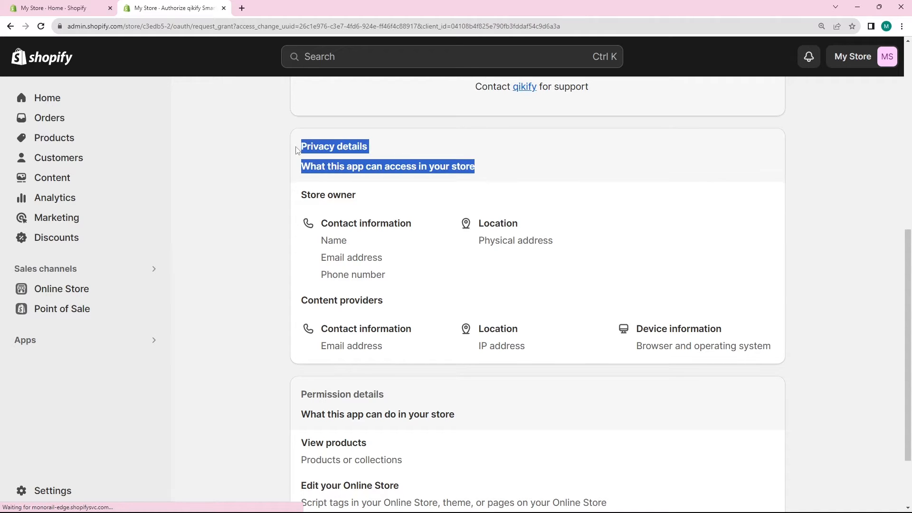
{"action": "scroll", "coordinate": [326, 184], "scroll_direction": "up", "scroll_amount": 4}
{"action": "scroll", "coordinate": [326, 184], "scroll_direction": "down", "scroll_amount": 4}
{"action": "left_click", "coordinate": [318, 187]}
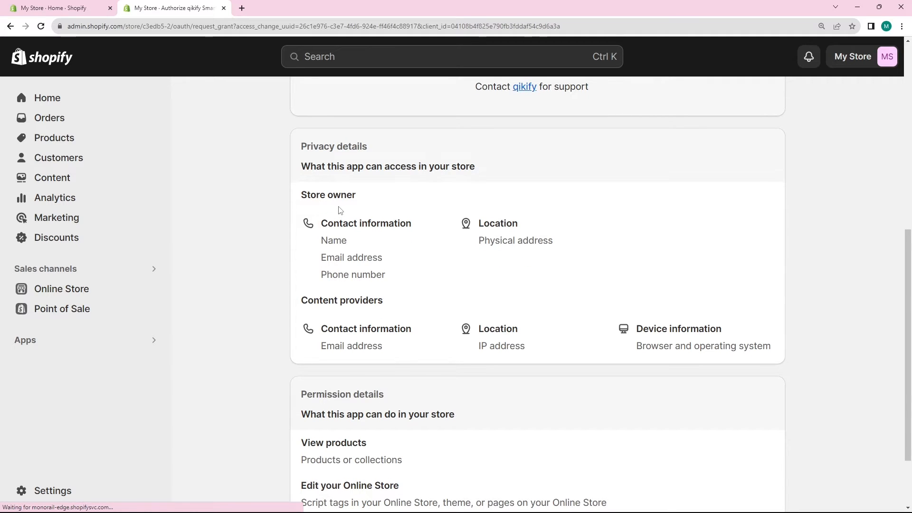
{"action": "scroll", "coordinate": [340, 211], "scroll_direction": "up", "scroll_amount": 8}
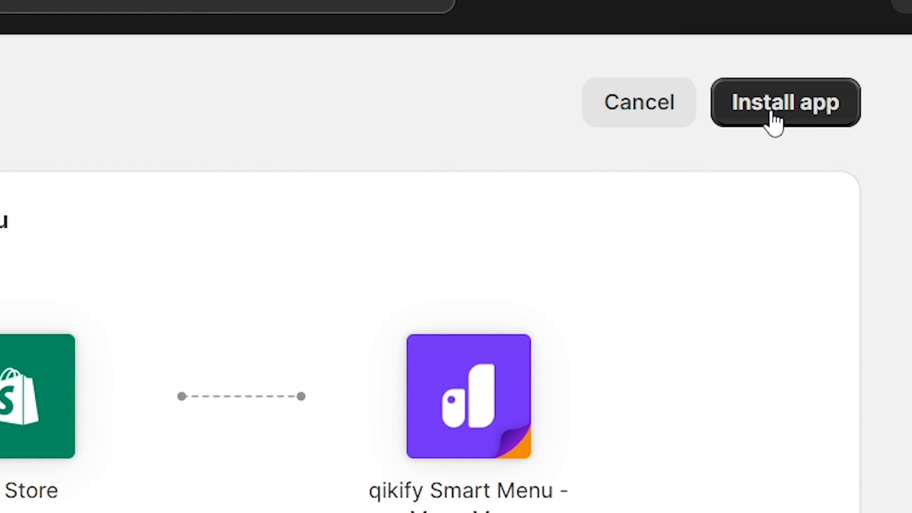
{"action": "left_click", "coordinate": [774, 121]}
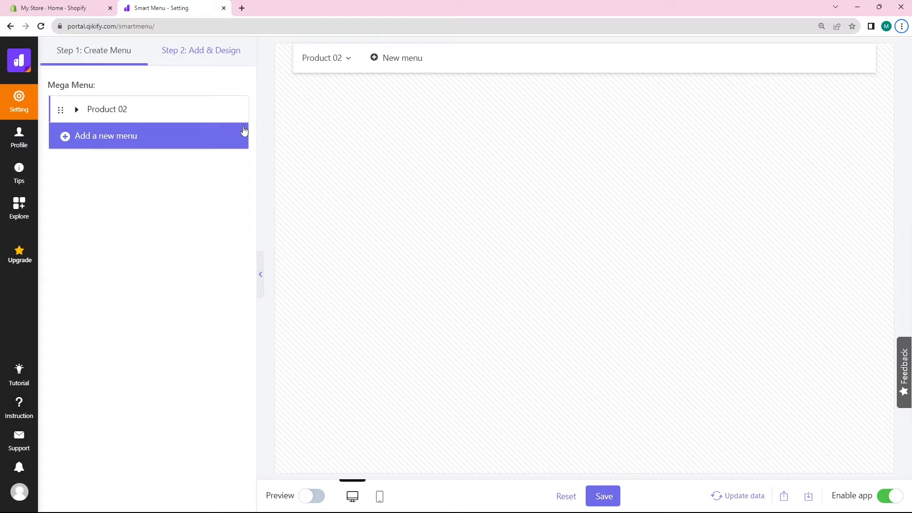
Step: Add a new menu to the navigation using the Collection 03 mega menu template
{"action": "left_click", "coordinate": [397, 59]}
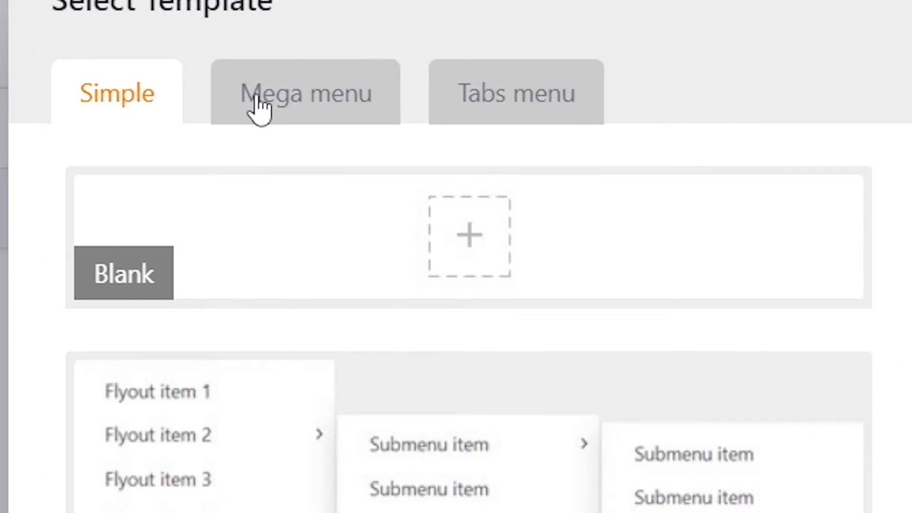
{"action": "left_click", "coordinate": [241, 99]}
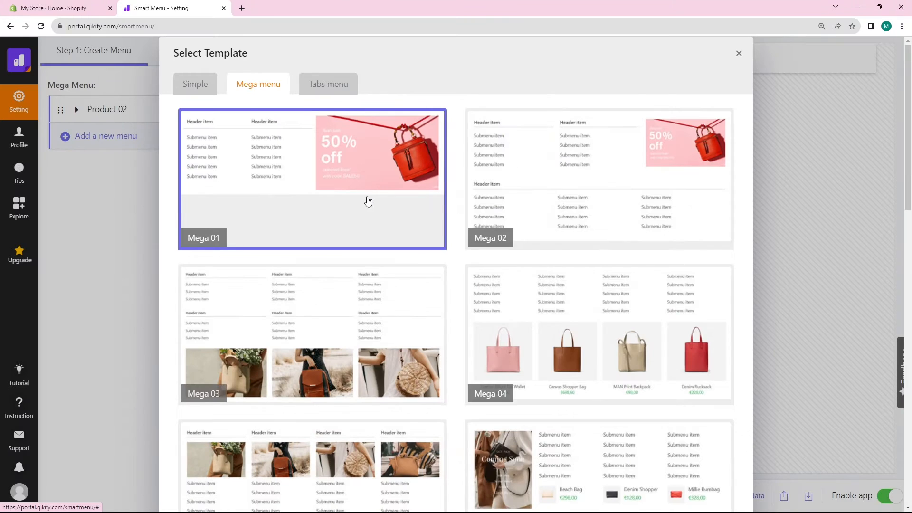
{"action": "scroll", "coordinate": [525, 313], "scroll_direction": "down", "scroll_amount": 15}
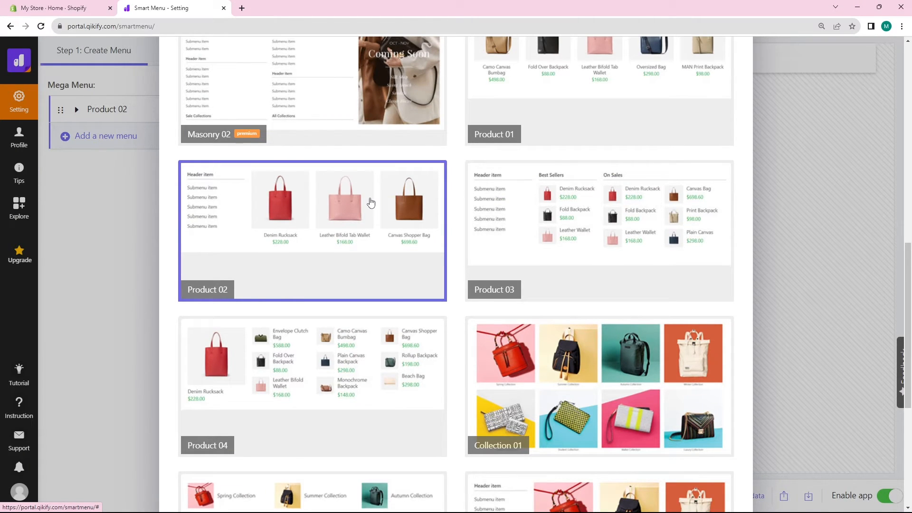
{"action": "scroll", "coordinate": [372, 208], "scroll_direction": "down", "scroll_amount": 4}
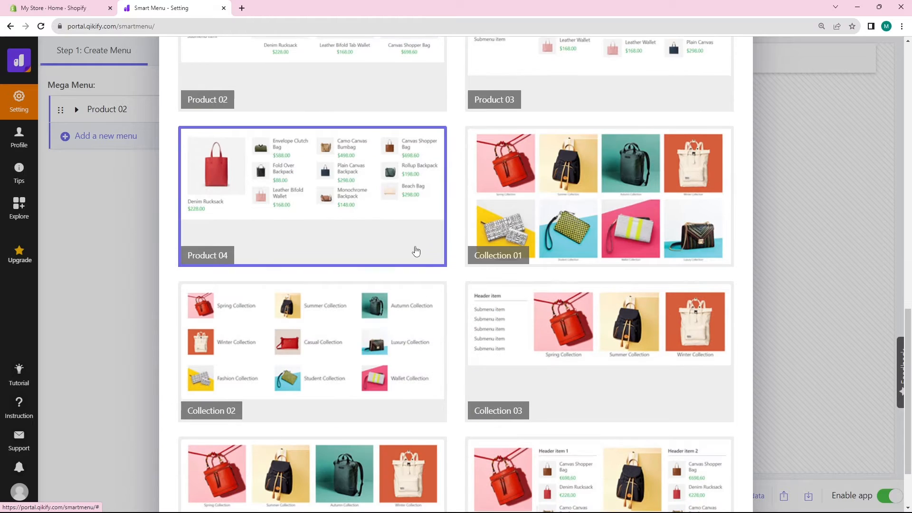
{"action": "scroll", "coordinate": [366, 234], "scroll_direction": "up", "scroll_amount": 10}
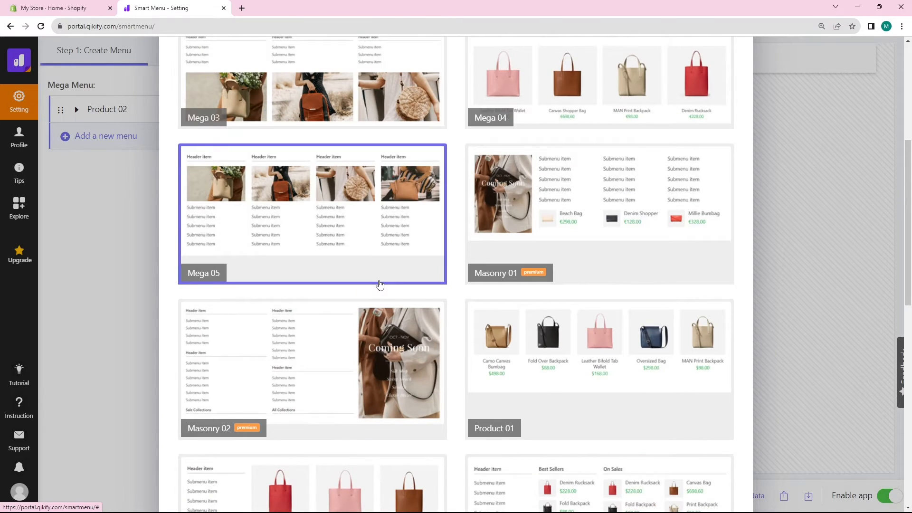
{"action": "scroll", "coordinate": [380, 284], "scroll_direction": "up", "scroll_amount": 4}
{"action": "scroll", "coordinate": [392, 238], "scroll_direction": "up", "scroll_amount": 2}
{"action": "scroll", "coordinate": [646, 425], "scroll_direction": "down", "scroll_amount": 16}
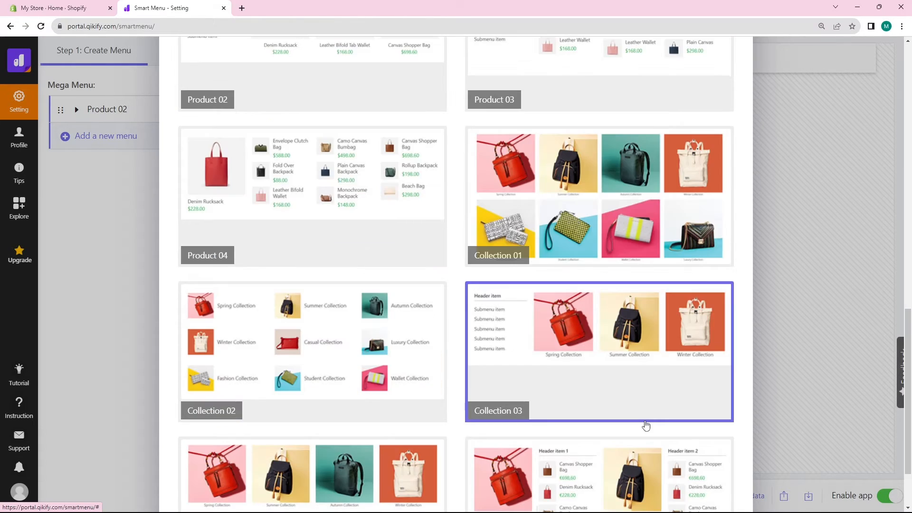
{"action": "scroll", "coordinate": [646, 425], "scroll_direction": "down", "scroll_amount": 2}
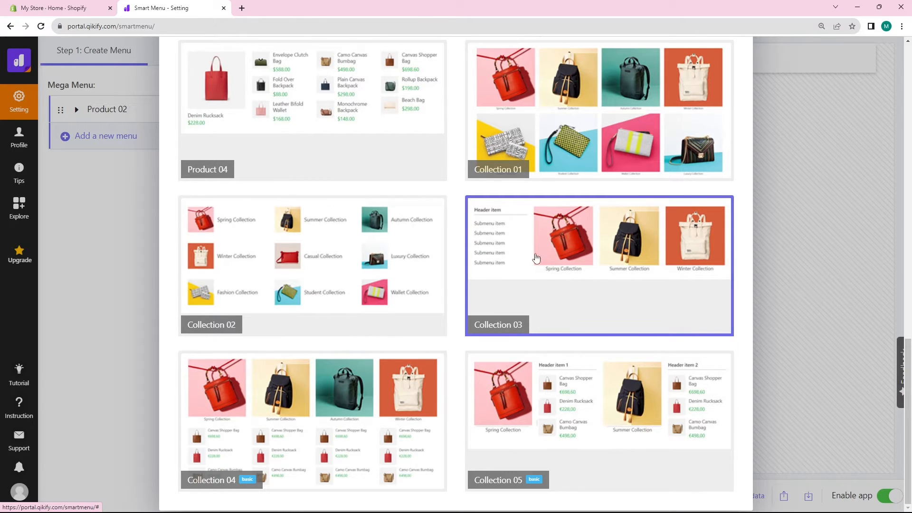
{"action": "left_click", "coordinate": [543, 259]}
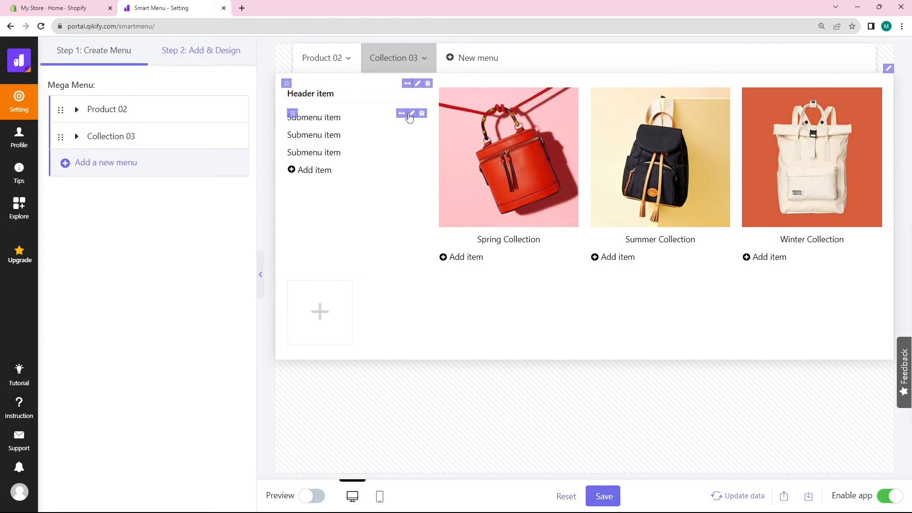
Step: Rename the first submenu item of the Collection 03 menu "Contact Us" and link it to the Contact page
{"action": "left_click", "coordinate": [413, 116]}
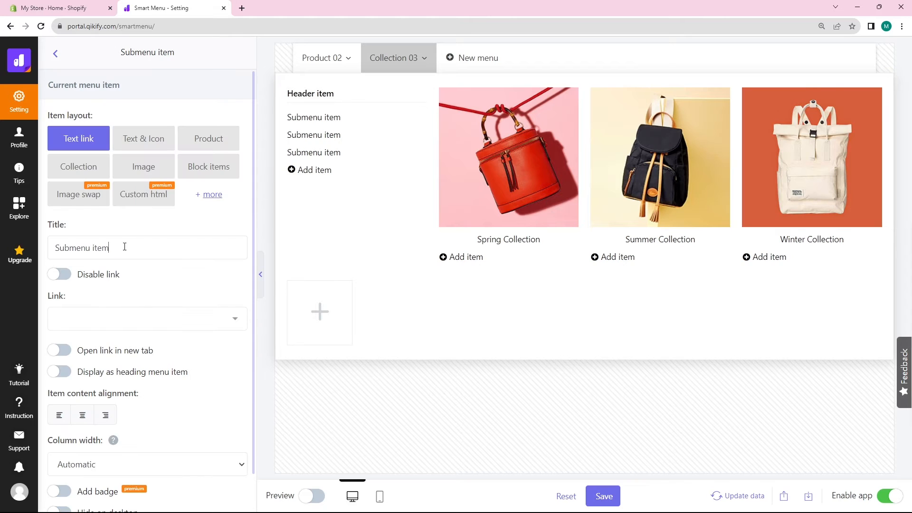
{"action": "left_click_drag", "start_coordinate": [125, 248], "coordinate": [18, 251]}
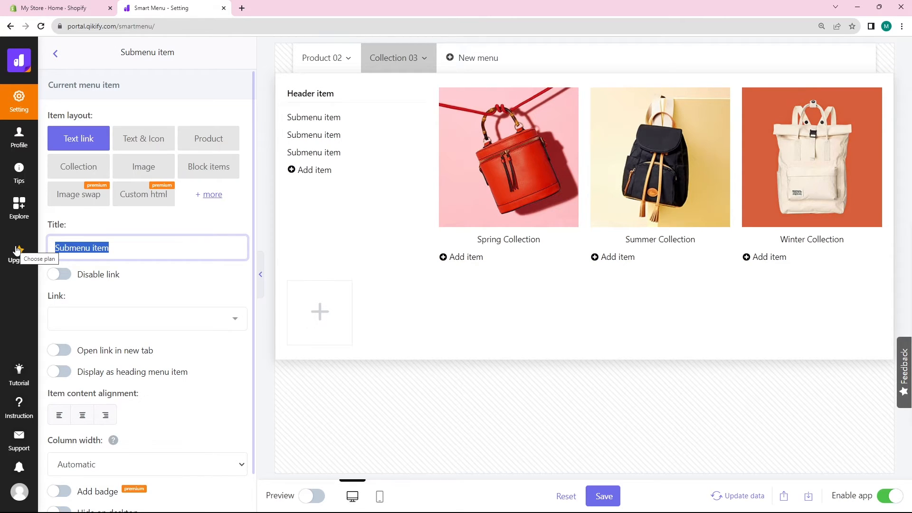
{"action": "type", "text": "Contact Us"}
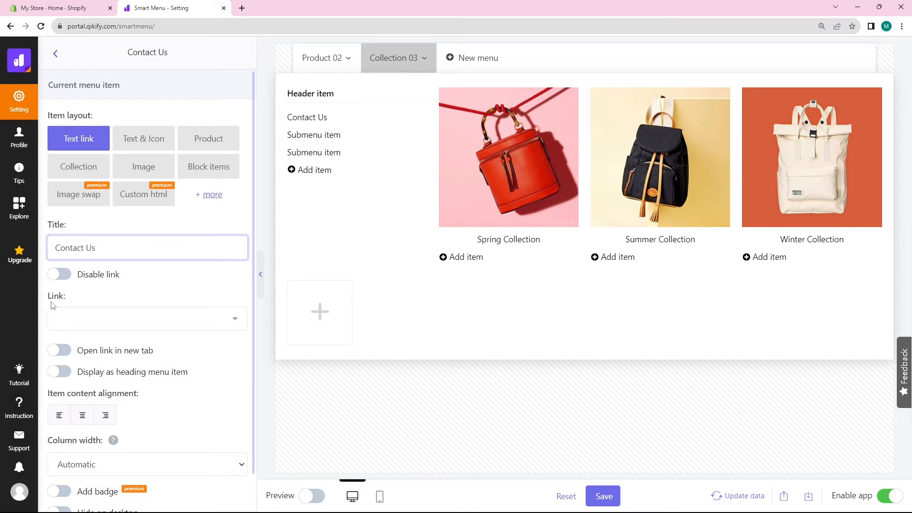
{"action": "left_click", "coordinate": [79, 322]}
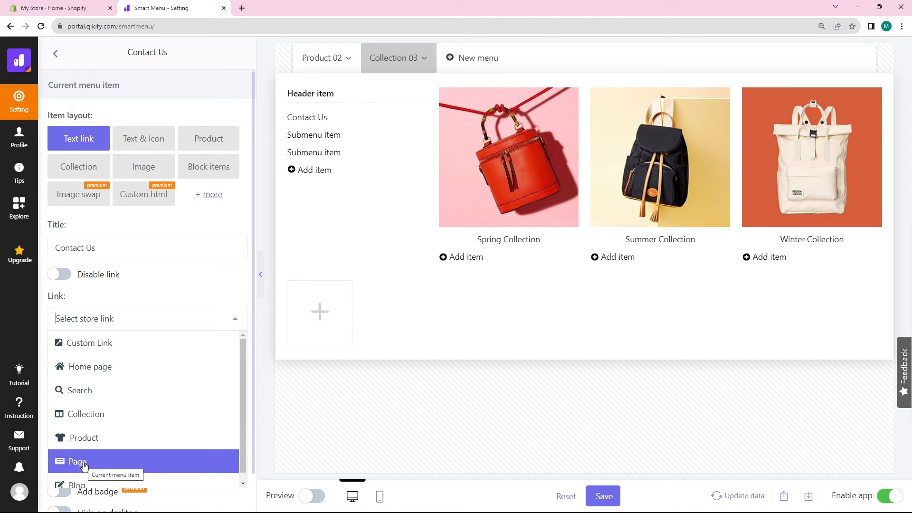
{"action": "left_click", "coordinate": [88, 466]}
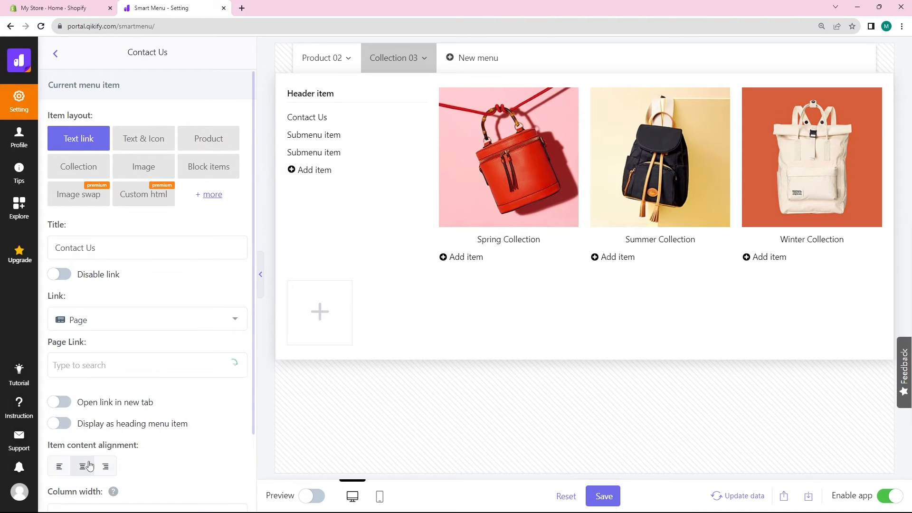
{"action": "left_click", "coordinate": [88, 369]}
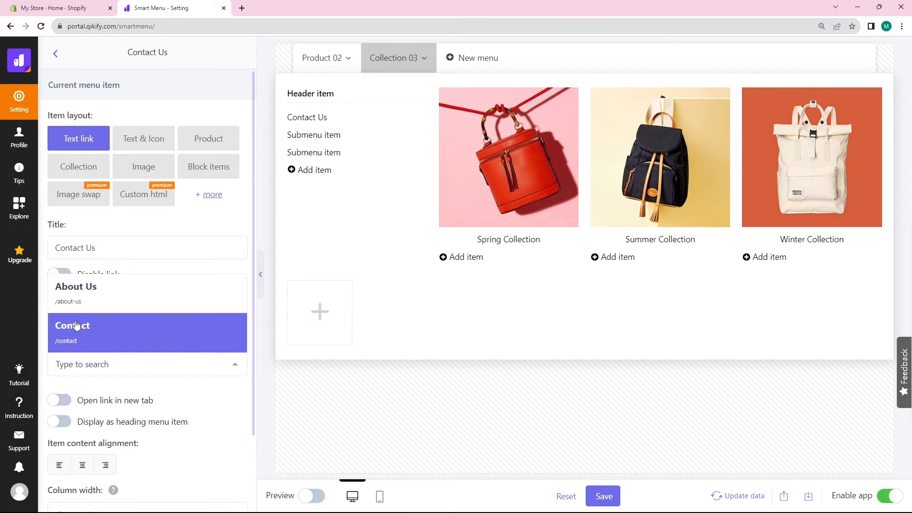
{"action": "left_click", "coordinate": [75, 328]}
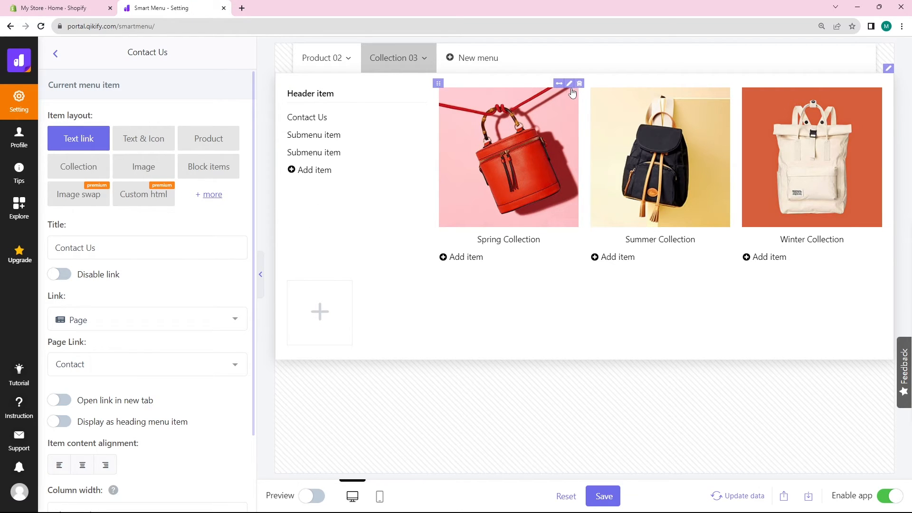
Step: Change the Spring Collection item in the Collection 03 menu to the Product layout and assign the product Example T-Shirt
{"action": "left_click", "coordinate": [569, 84]}
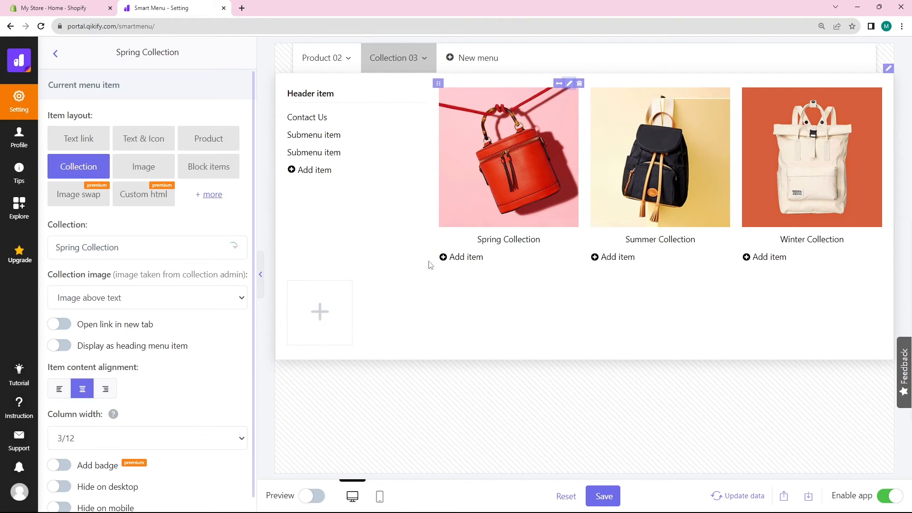
{"action": "left_click", "coordinate": [118, 247]}
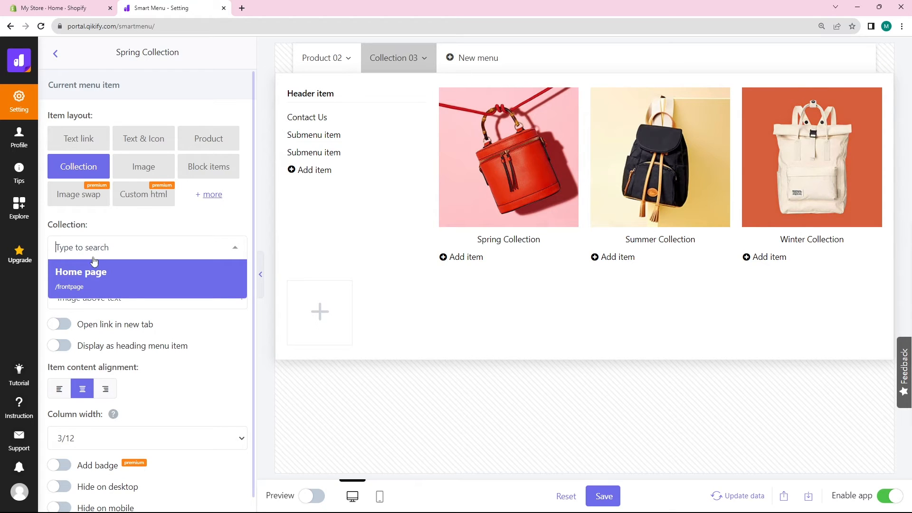
{"action": "left_click", "coordinate": [25, 260]}
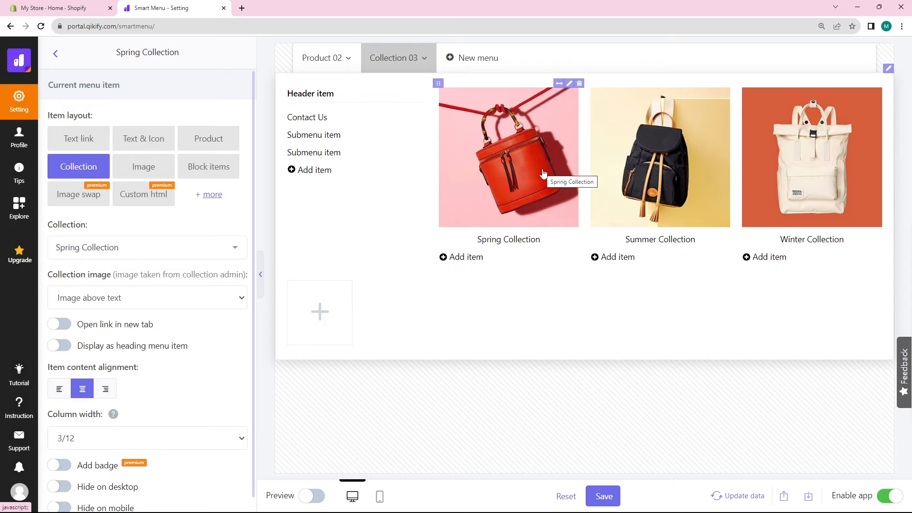
{"action": "left_click", "coordinate": [211, 142]}
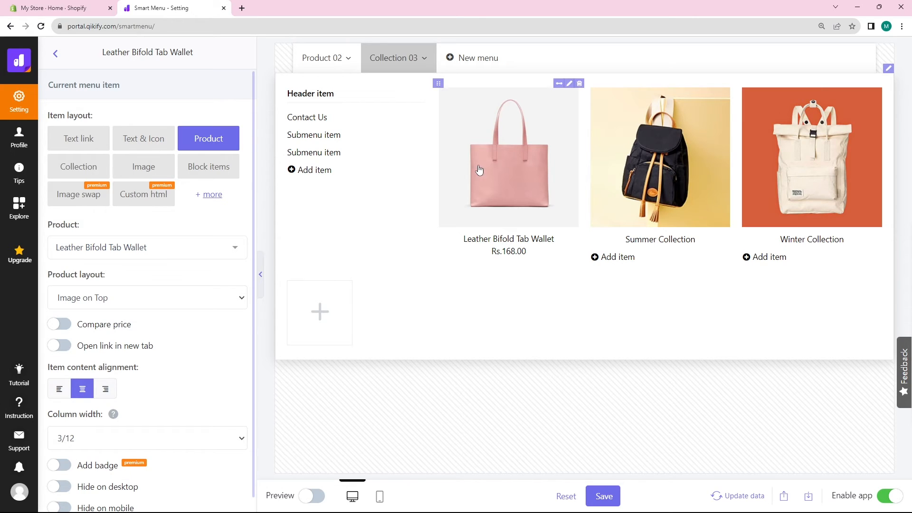
{"action": "left_click", "coordinate": [570, 84]}
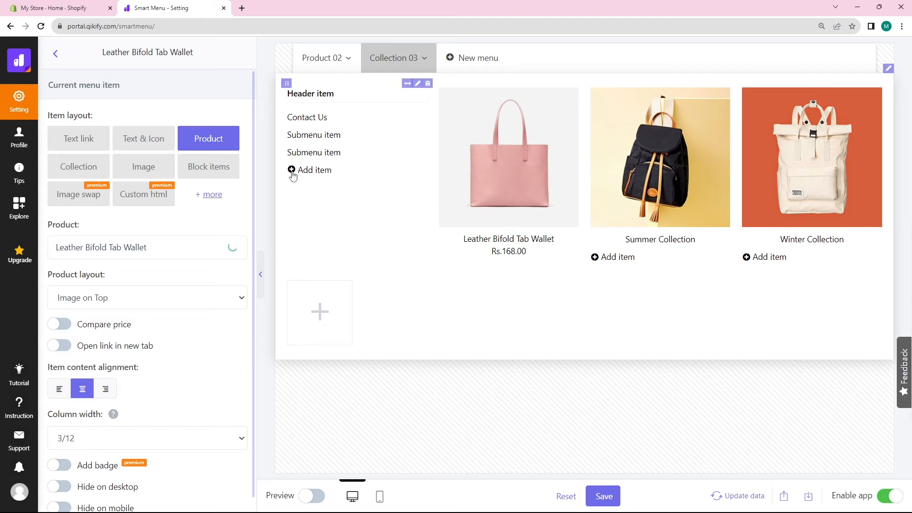
{"action": "left_click", "coordinate": [107, 244]}
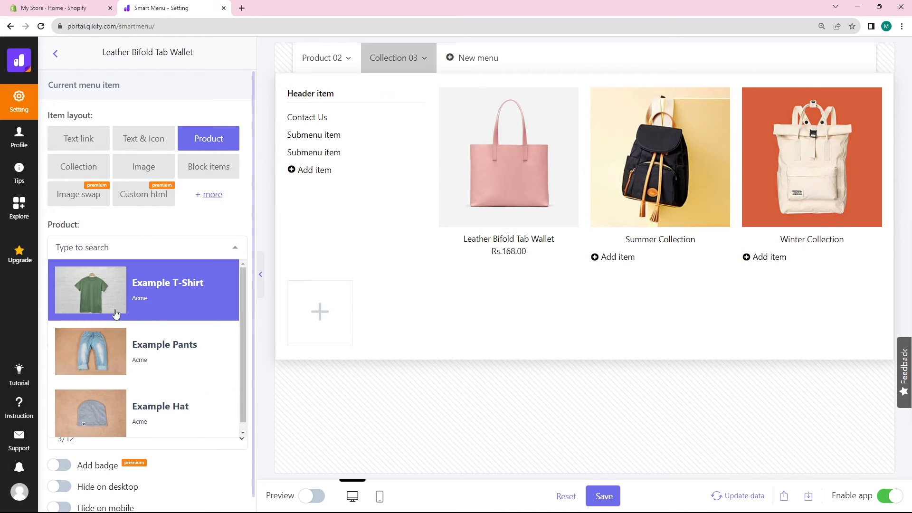
{"action": "left_click", "coordinate": [120, 299]}
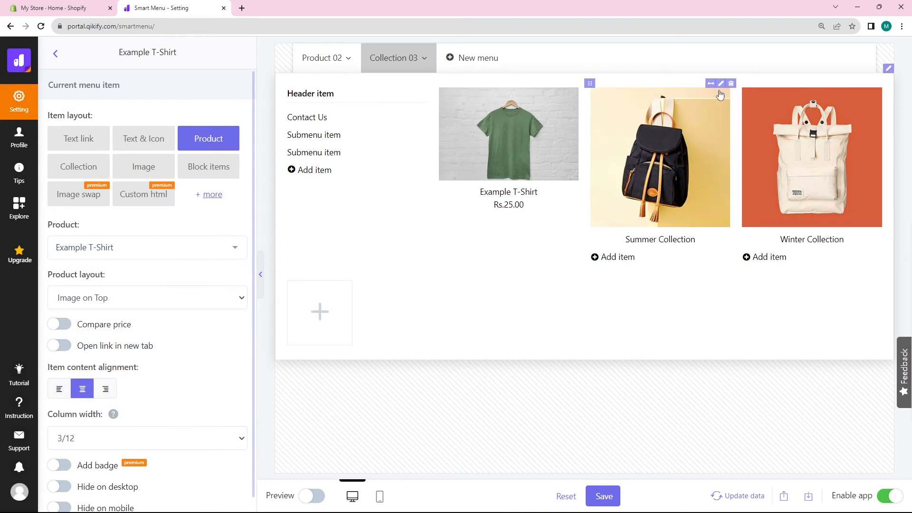
Step: Change the Summer Collection item to the Product layout and assign the product Example Pants
{"action": "left_click", "coordinate": [720, 85]}
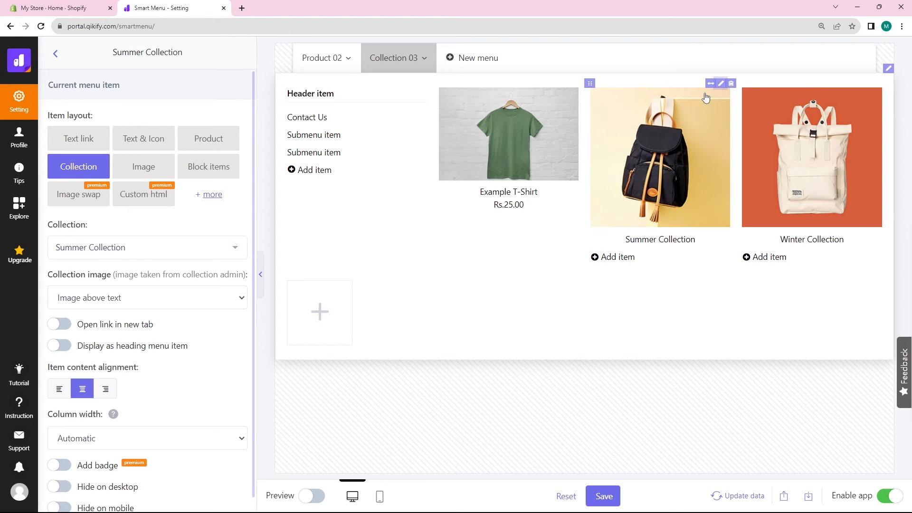
{"action": "left_click", "coordinate": [209, 140]}
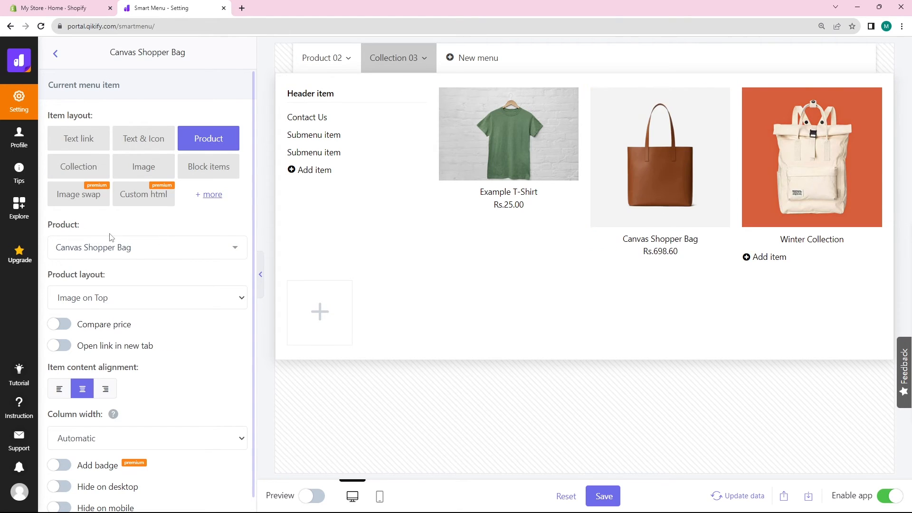
{"action": "left_click", "coordinate": [114, 245]}
{"action": "left_click", "coordinate": [111, 349]}
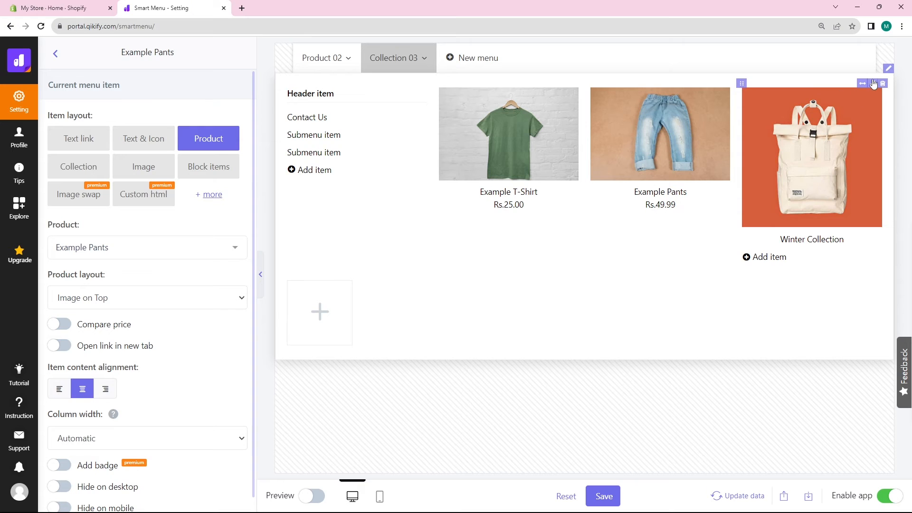
Step: Change the Winter Collection item to the Product layout with the product Example Hat and save the mega menu
{"action": "left_click", "coordinate": [872, 83]}
{"action": "left_click", "coordinate": [209, 139]}
{"action": "left_click", "coordinate": [119, 247]}
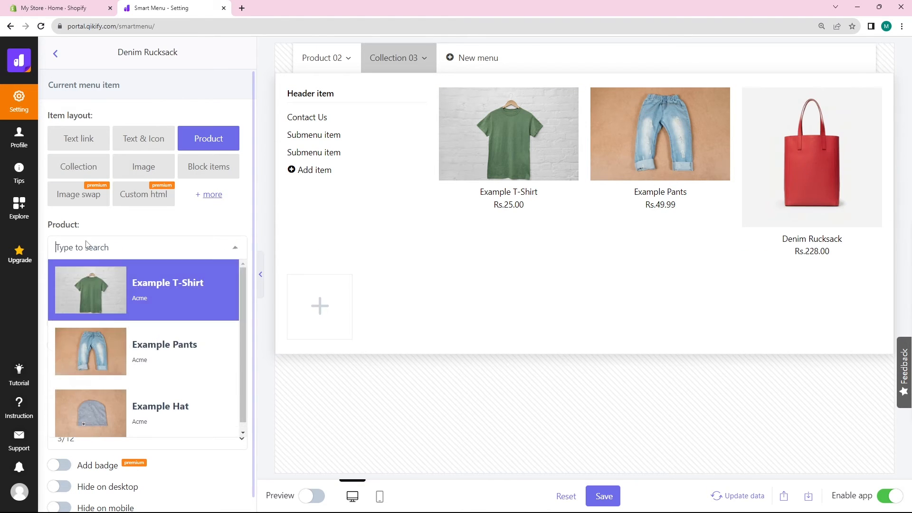
{"action": "left_click", "coordinate": [102, 411]}
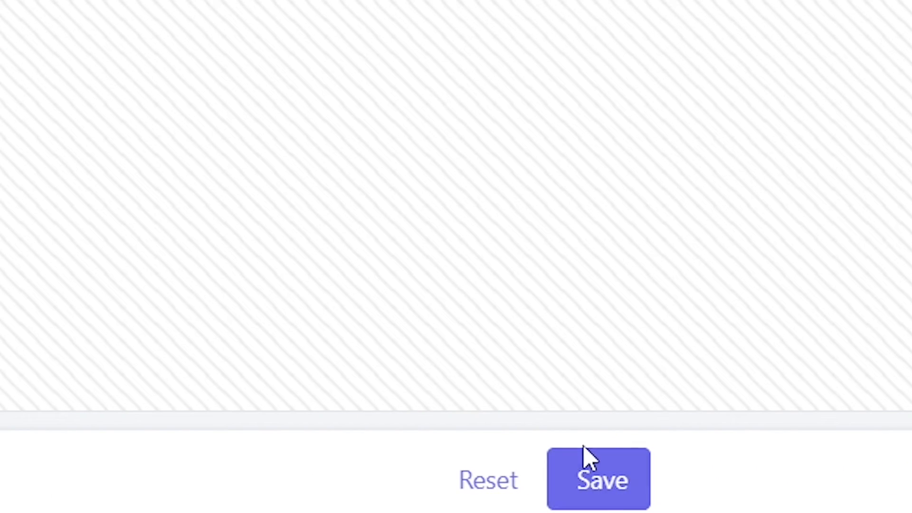
{"action": "left_click", "coordinate": [603, 480]}
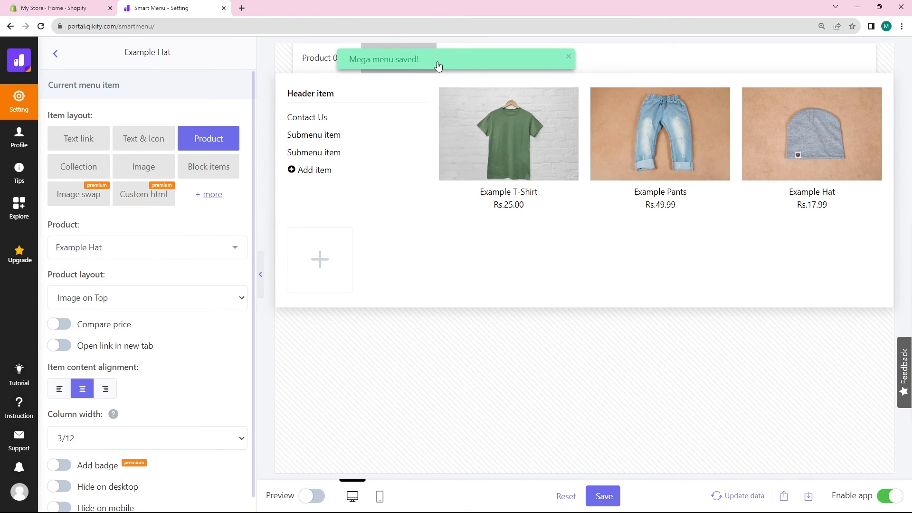
Step: View the live online store from the Shopify admin and examine the expanded Collection 03 mega menu at 125% zoom
{"action": "left_click", "coordinate": [60, 7]}
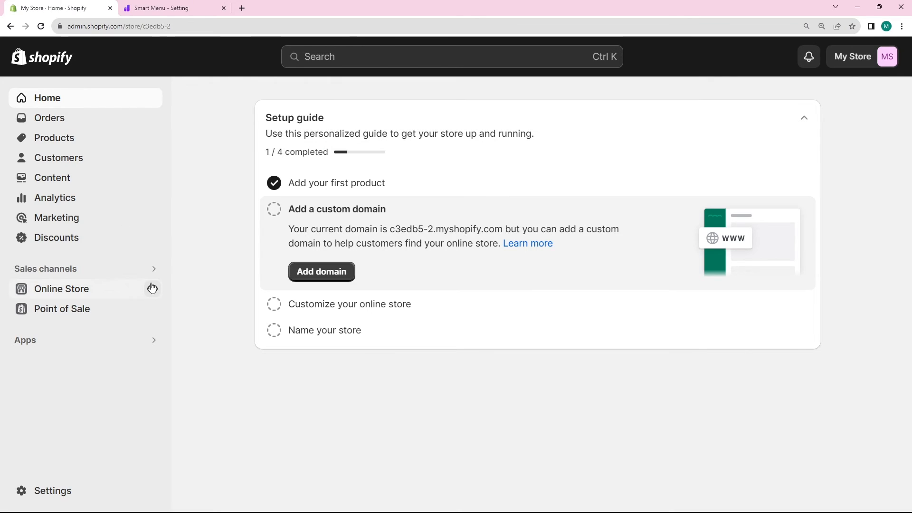
{"action": "left_click", "coordinate": [151, 289]}
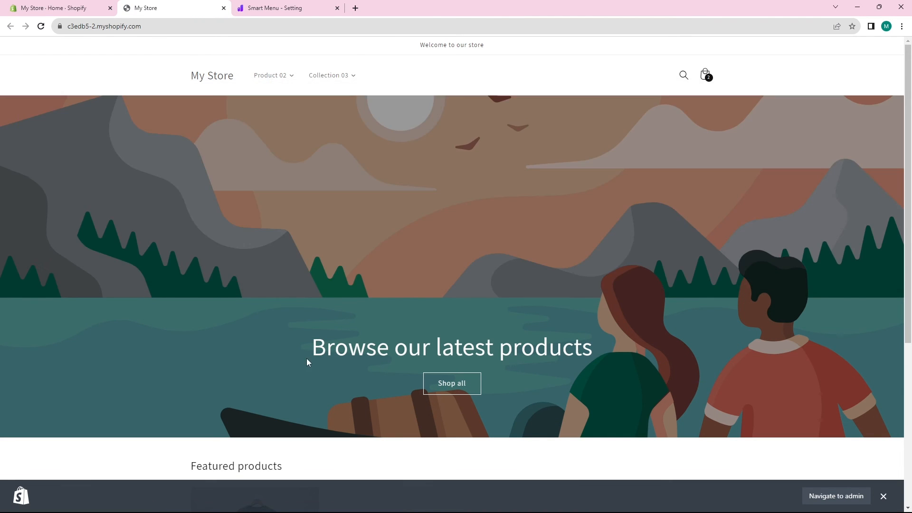
{"action": "mouse_move", "coordinate": [331, 70]}
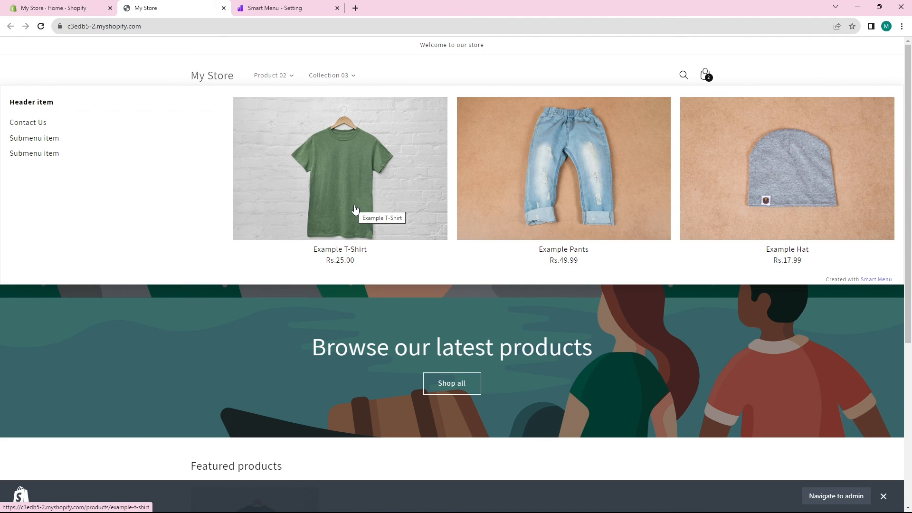
{"action": "key", "text": "ctrl+plus"}
{"action": "key", "text": "ctrl+plus"}
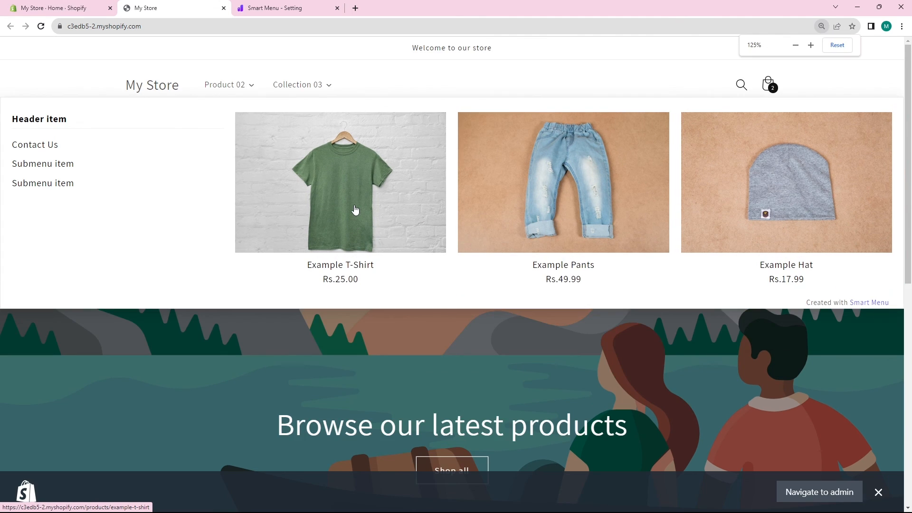